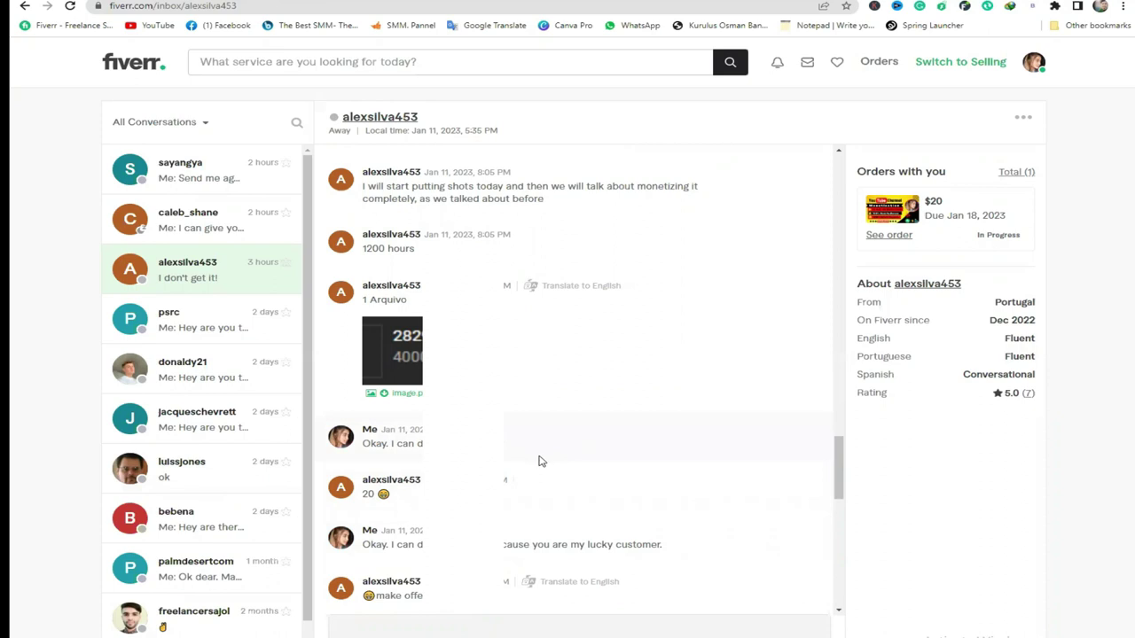
Step: Read the buyer conversation from the watch-hours discussion and custom offer down to its latest messages
scroll(544, 449, "down", 2)
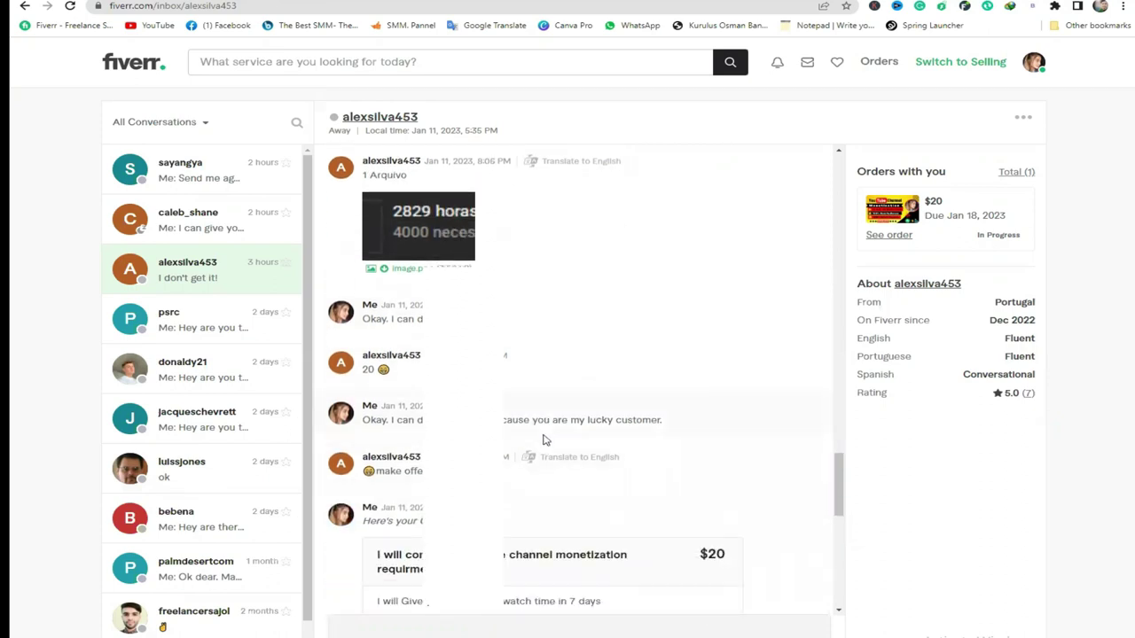
scroll(532, 459, "down", 4)
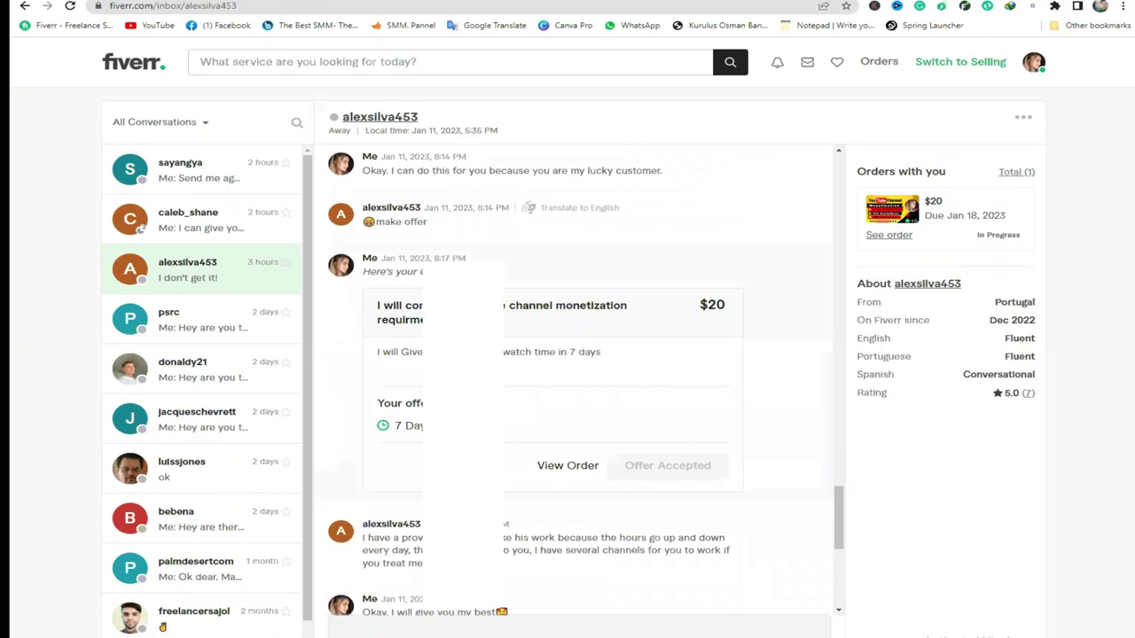
scroll(535, 462, "down", 4)
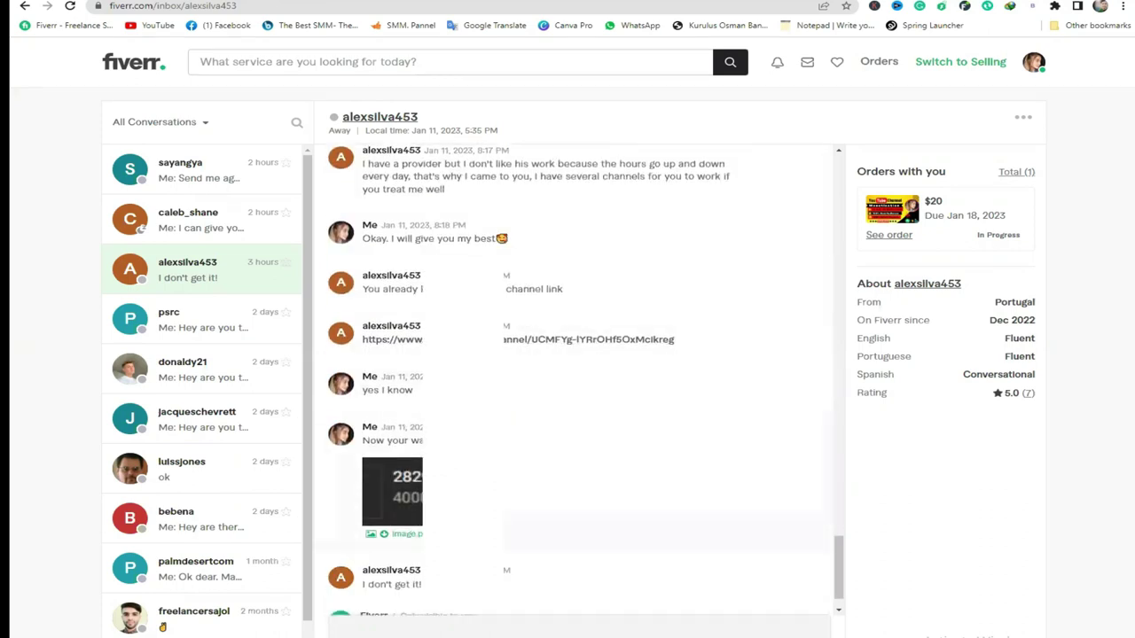
scroll(553, 419, "down", 1)
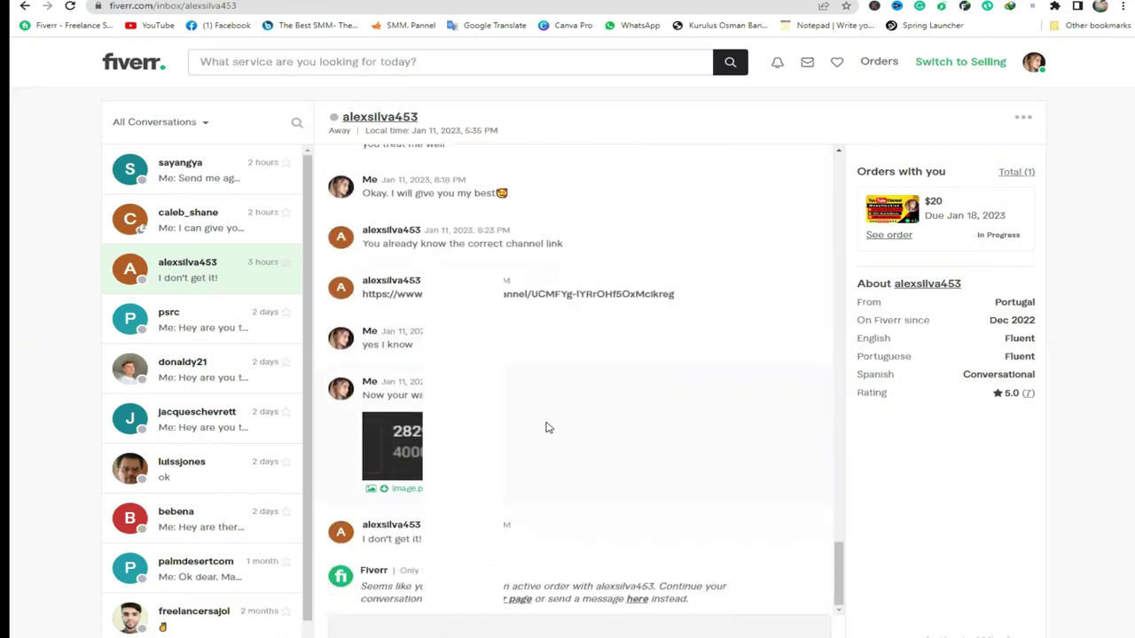
Step: Highlight the 1200 Hours watch time in the $20 custom offer and read the messages that follow it
scroll(552, 418, "up", 5)
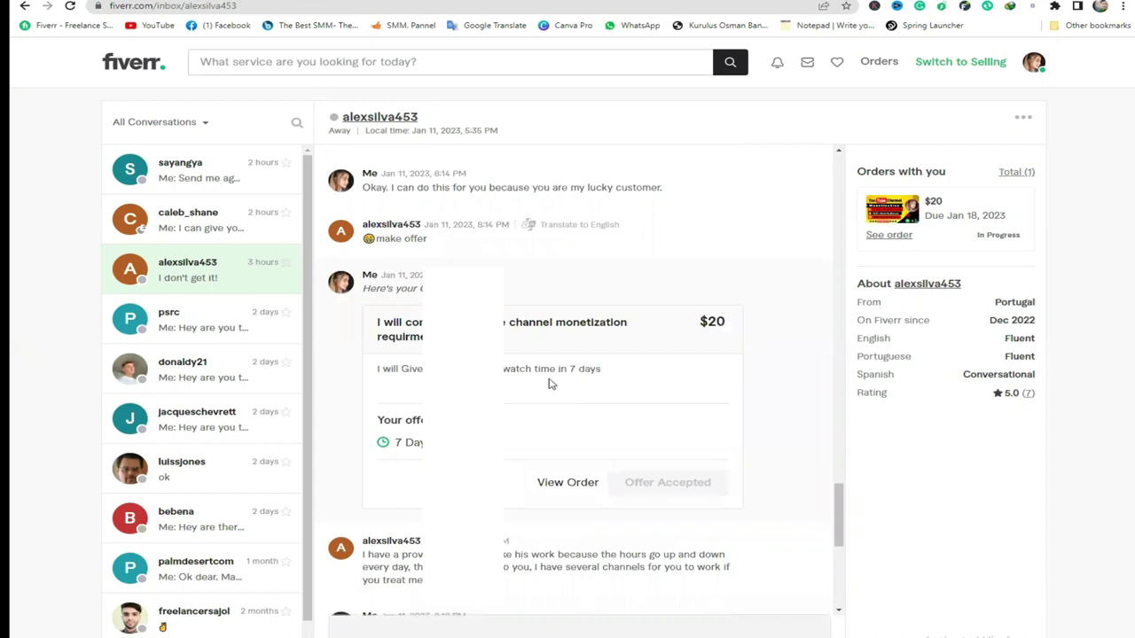
left_click_drag(503, 369, 559, 369)
scroll(564, 372, "down", 1)
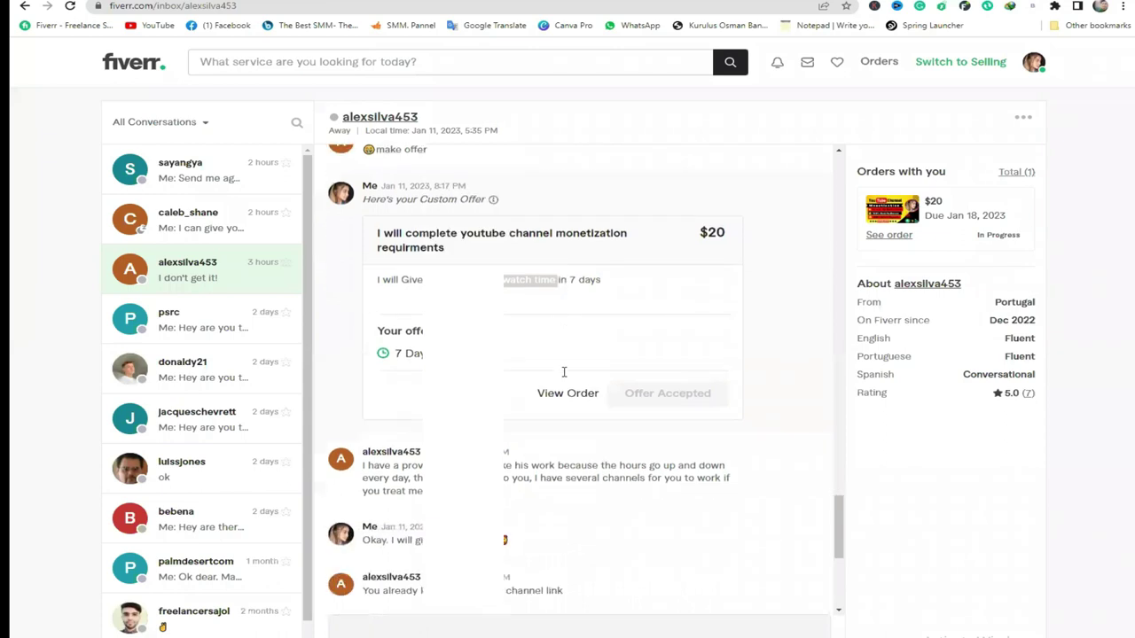
scroll(564, 372, "down", 1)
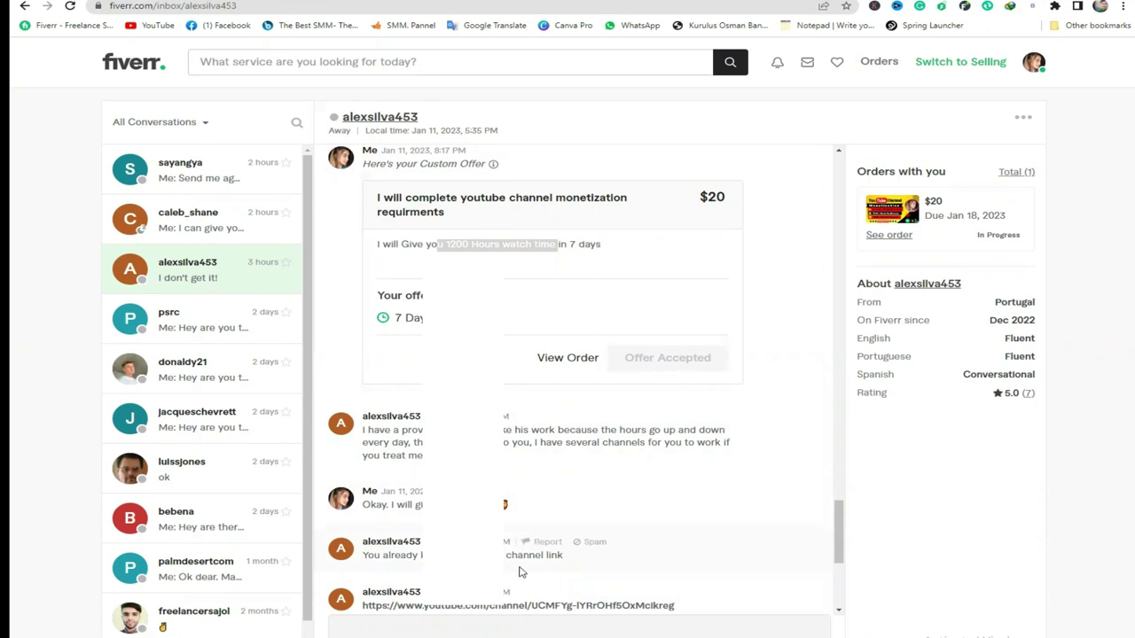
scroll(517, 575, "down", 1)
scroll(514, 511, "down", 1)
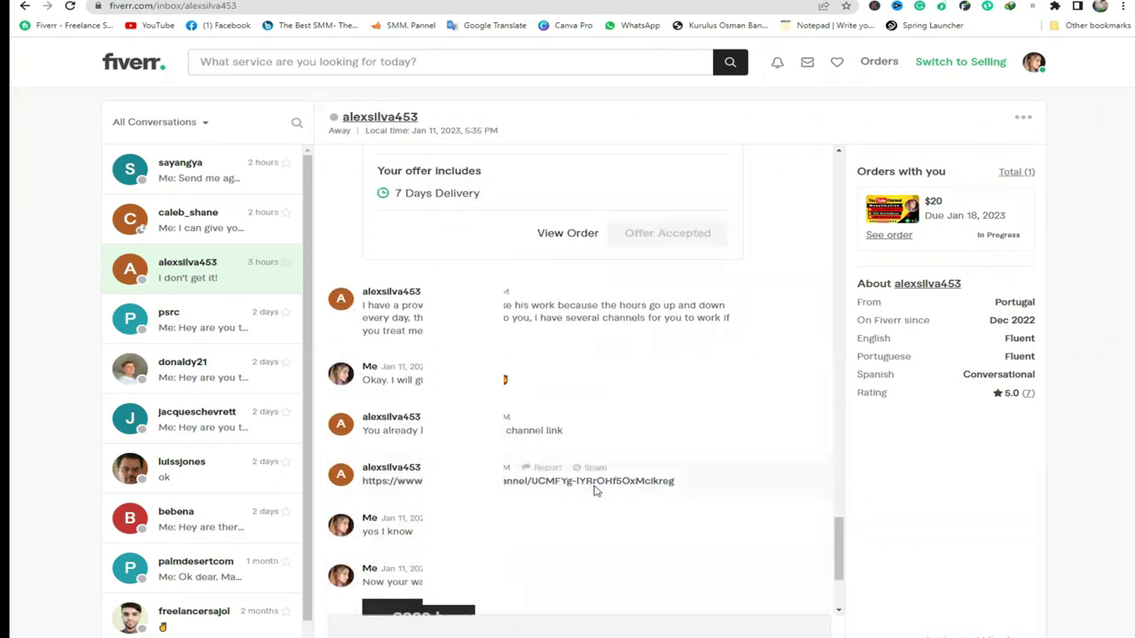
scroll(554, 496, "down", 2)
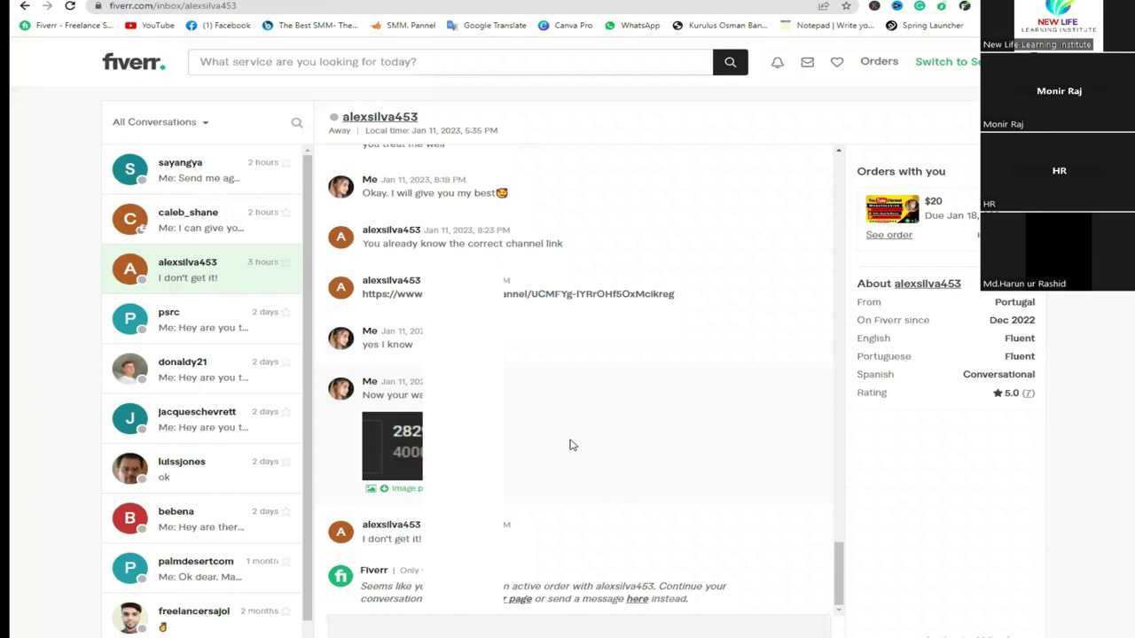
Step: Open the buyer's active order from the conversation notice and review its activity down to the message box
left_click(490, 603)
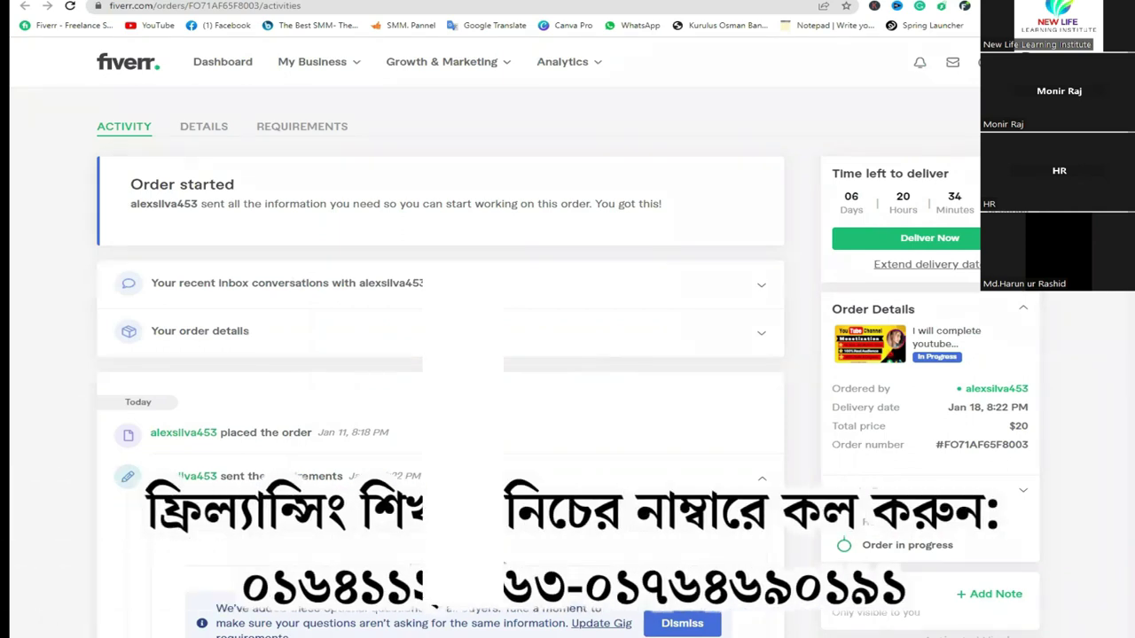
scroll(593, 362, "down", 2)
scroll(1119, 317, "down", 10)
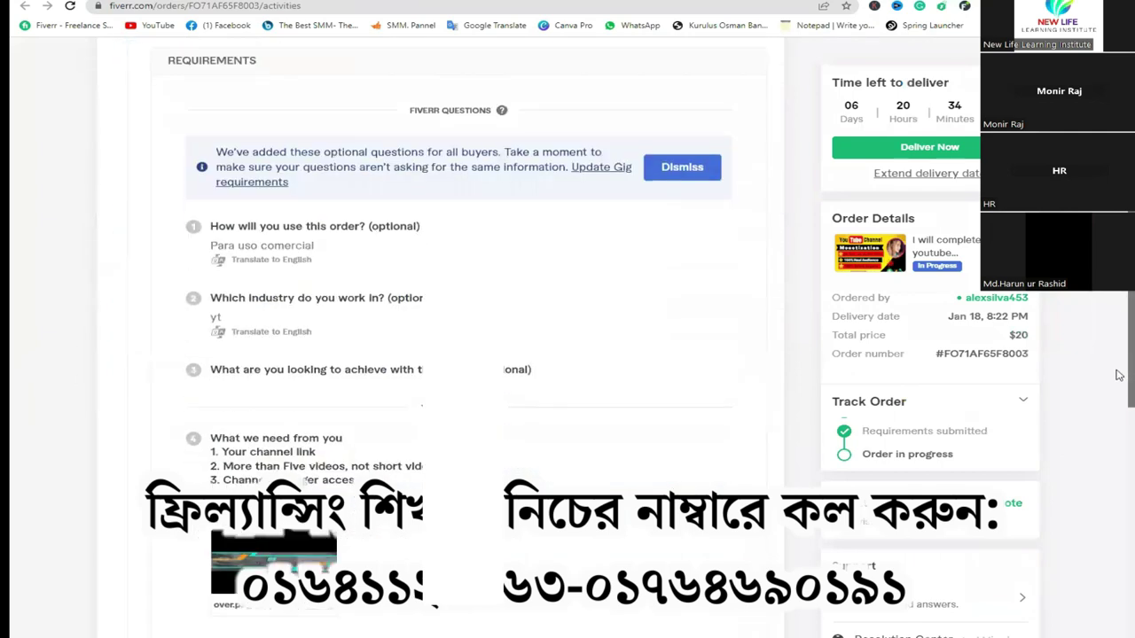
scroll(1121, 514, "down", 1)
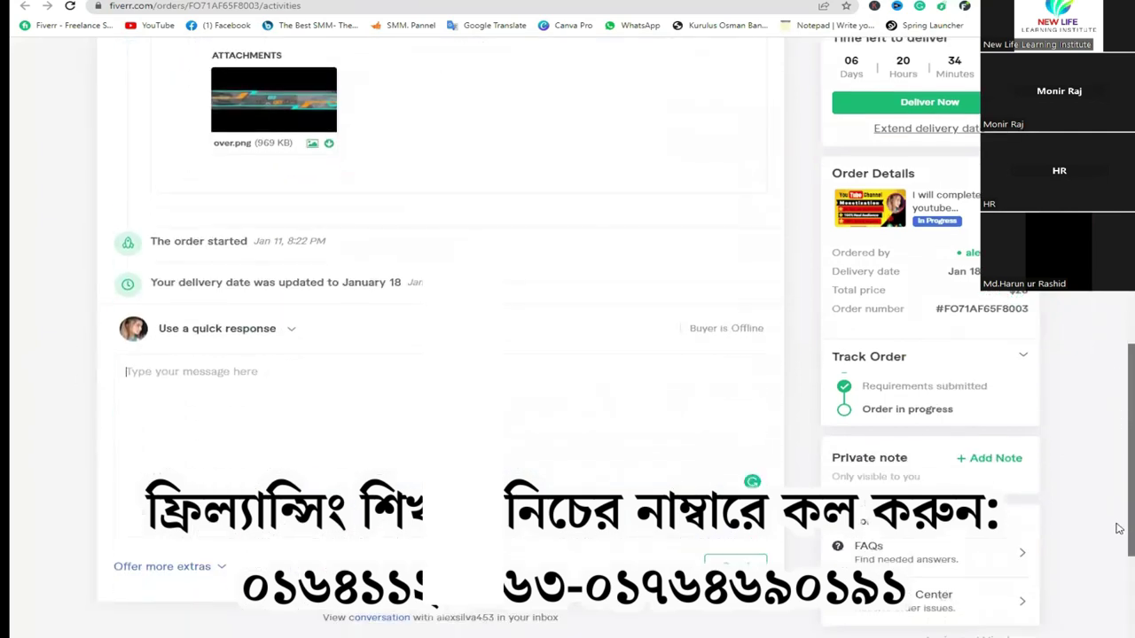
left_click(203, 297)
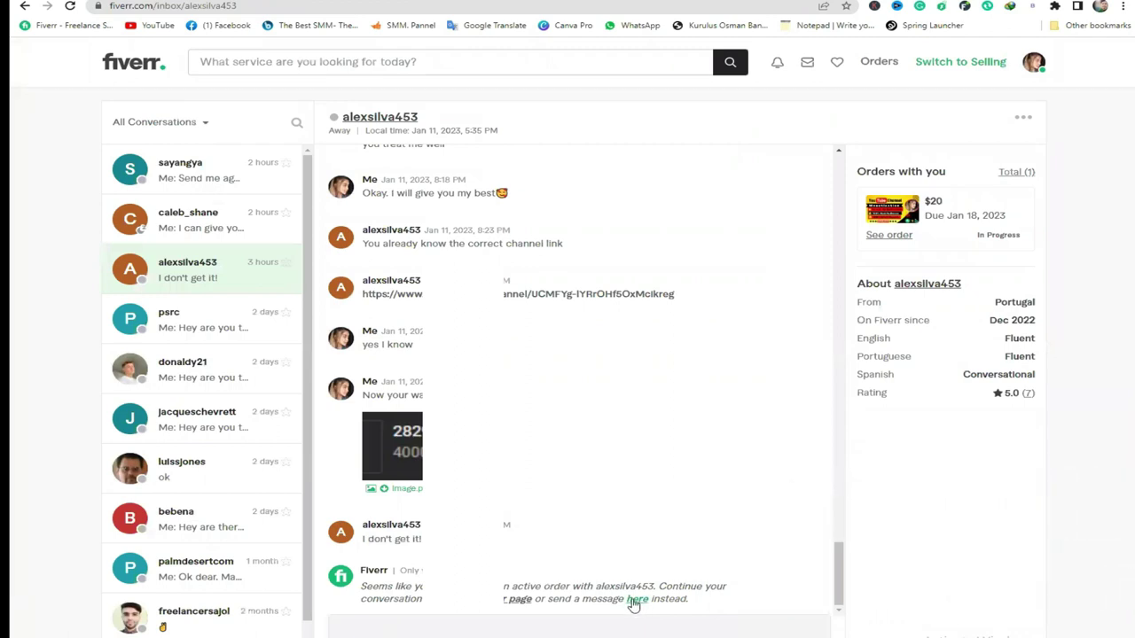
Step: Draft a test message to the buyer on the order page containing a made-up Gmail address
left_click(638, 603)
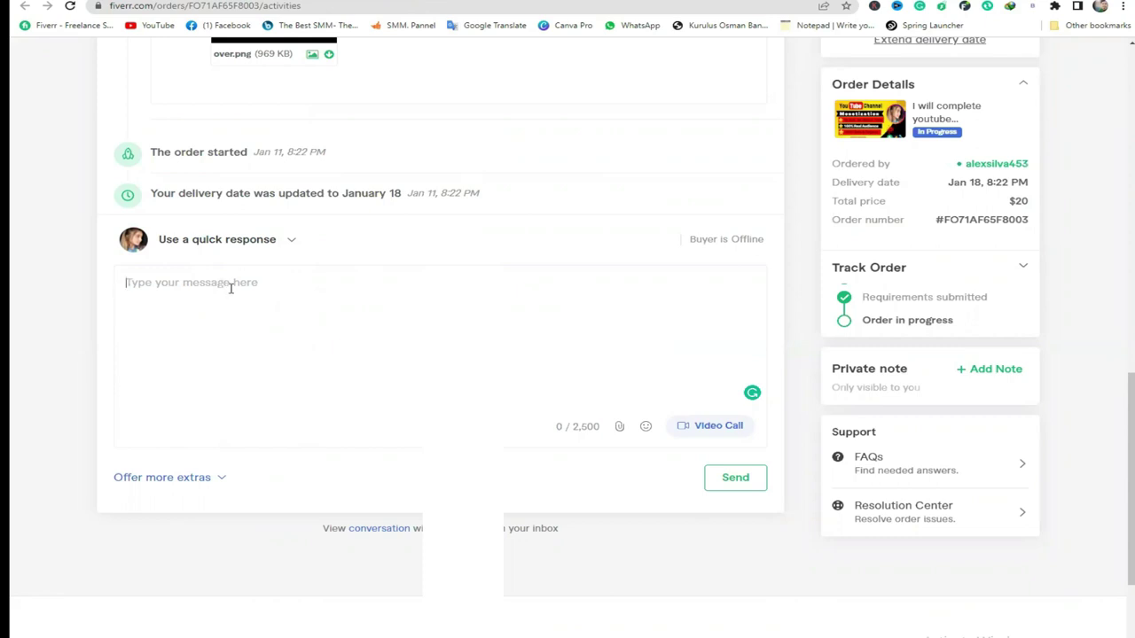
type("ghjhgjhghg")
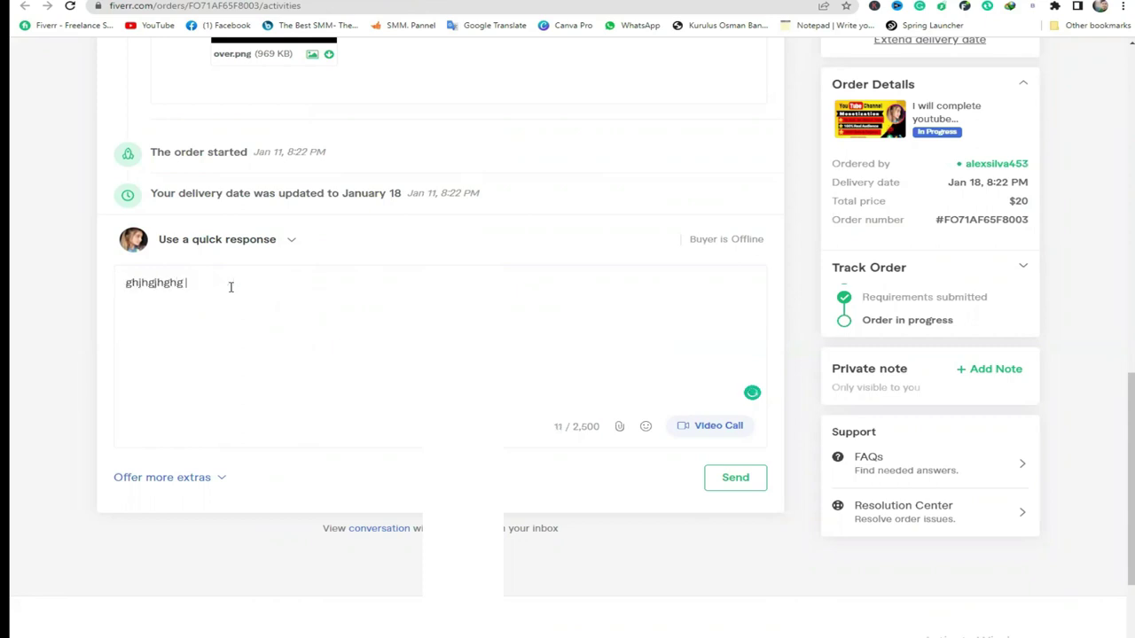
type(" @")
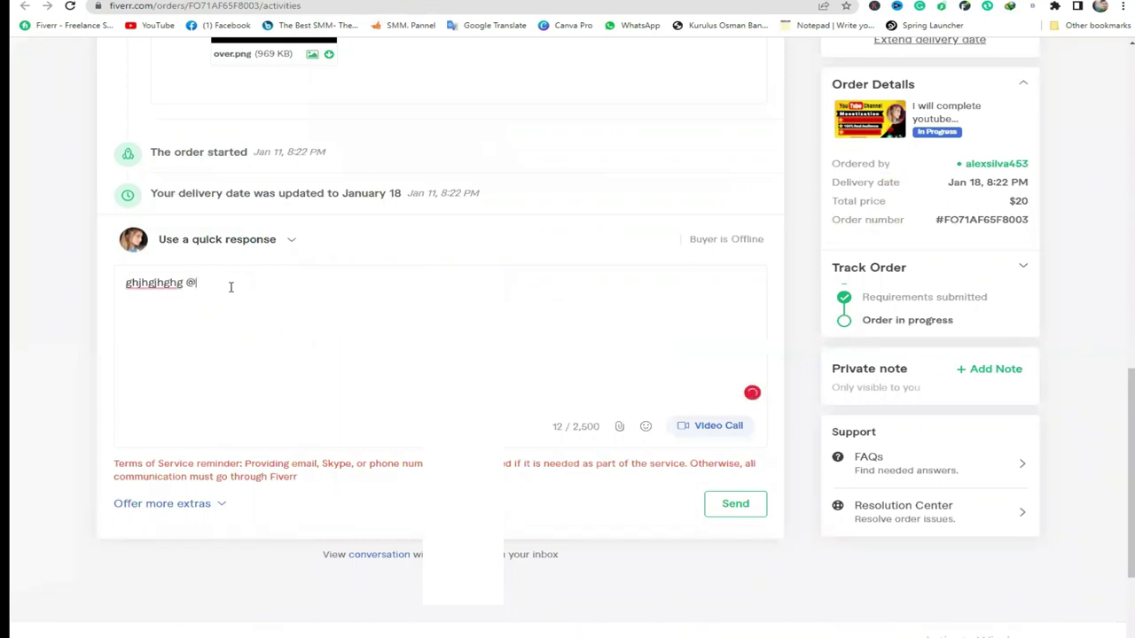
type(".gmail.com")
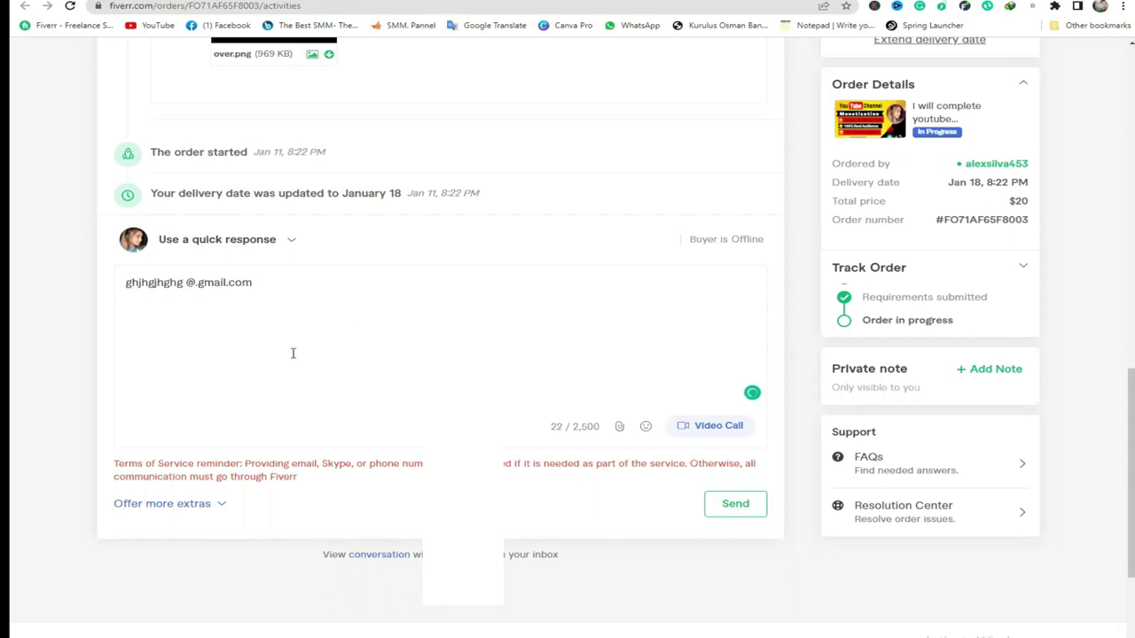
Step: Replace the @ sign with AT in the draft message, and clear the whole draft
double_click(190, 280)
type("A")
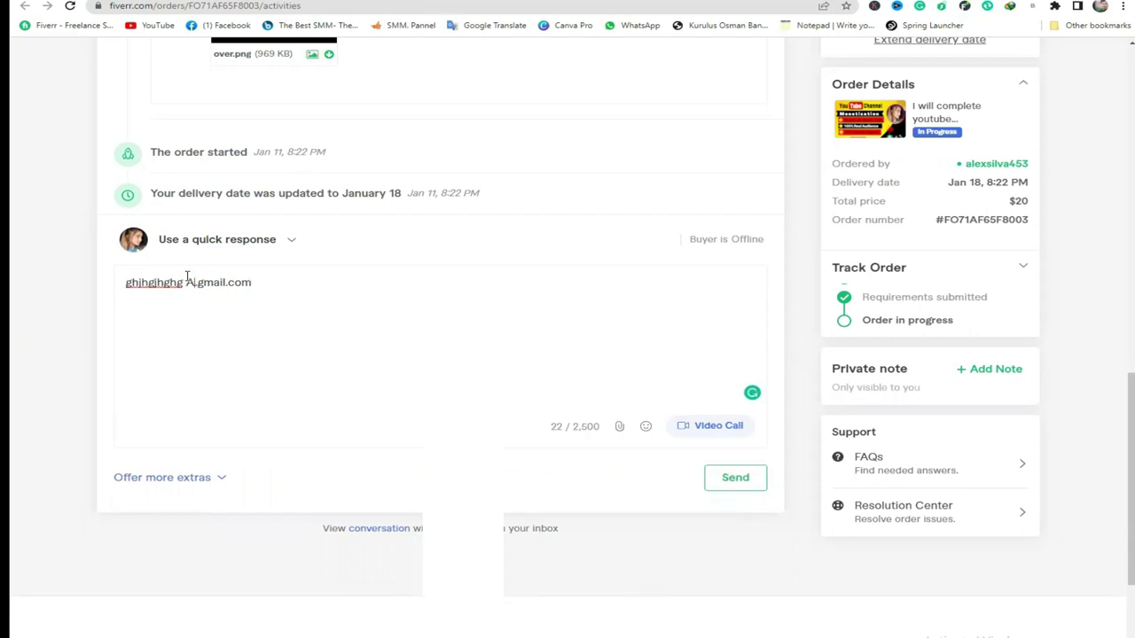
type("T")
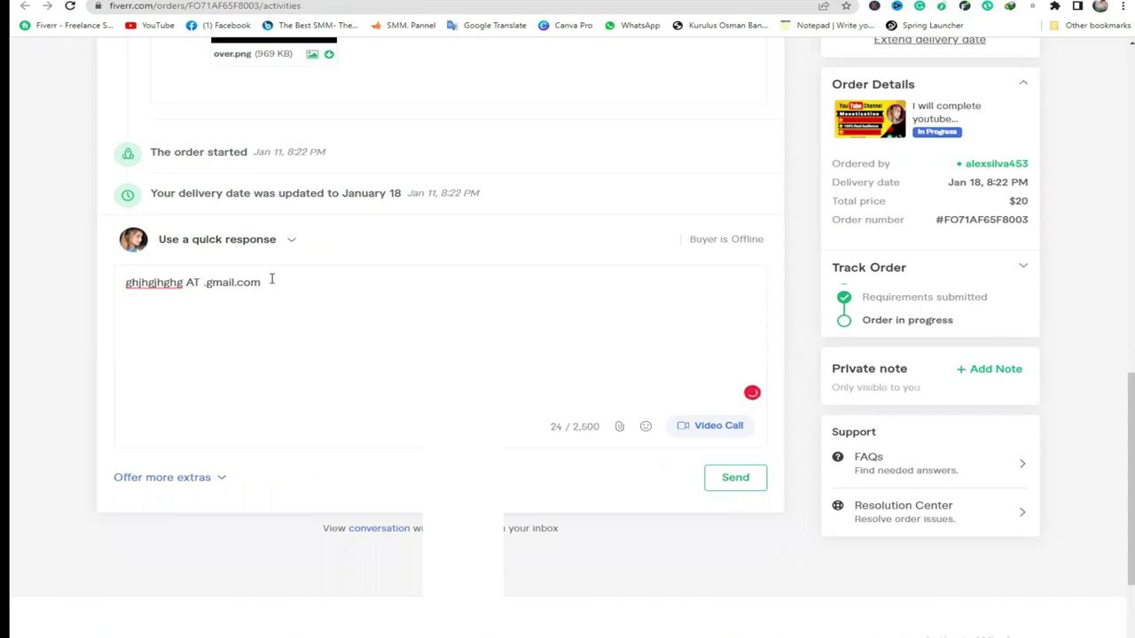
triple_click(216, 280)
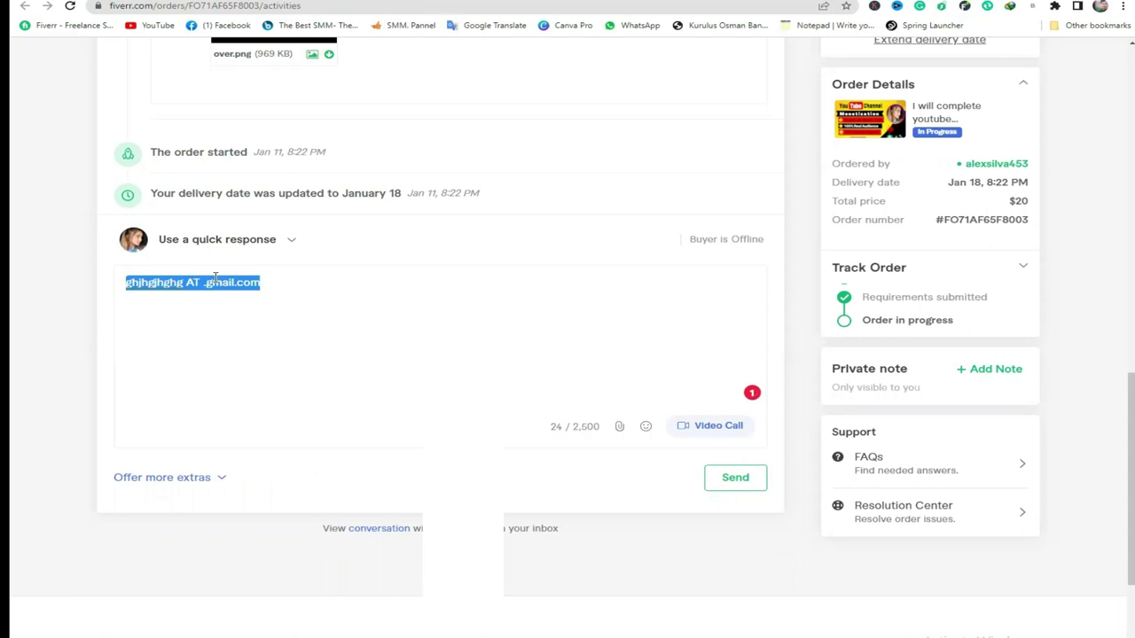
key("BackSpace")
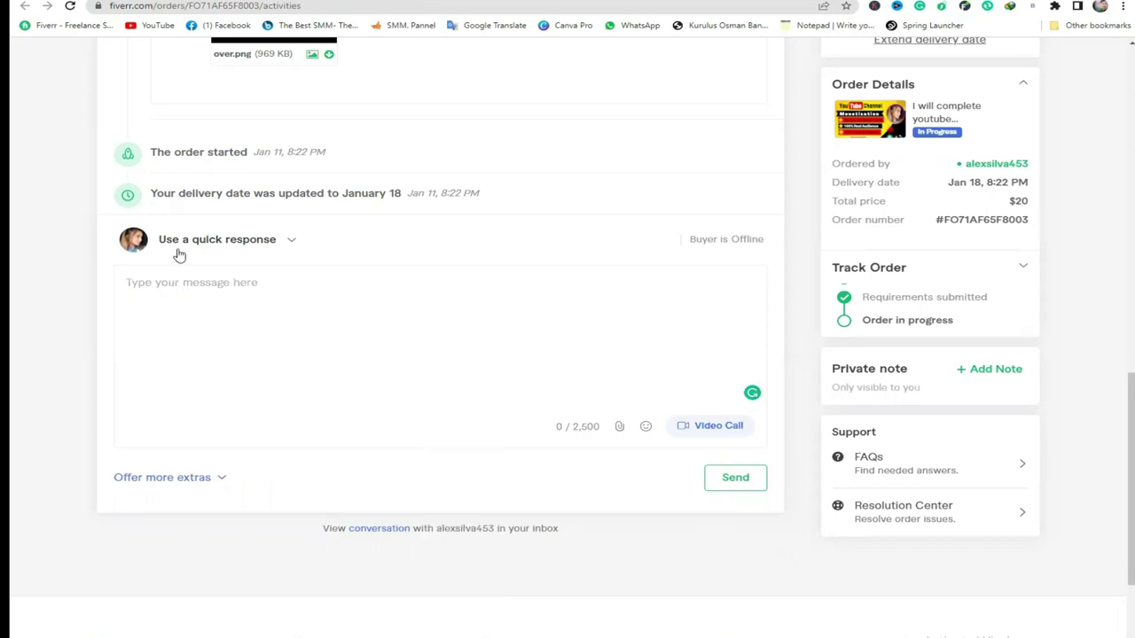
Step: Dismiss the notice about added optional buyer questions in the order's requirements
scroll(459, 345, "up", 3)
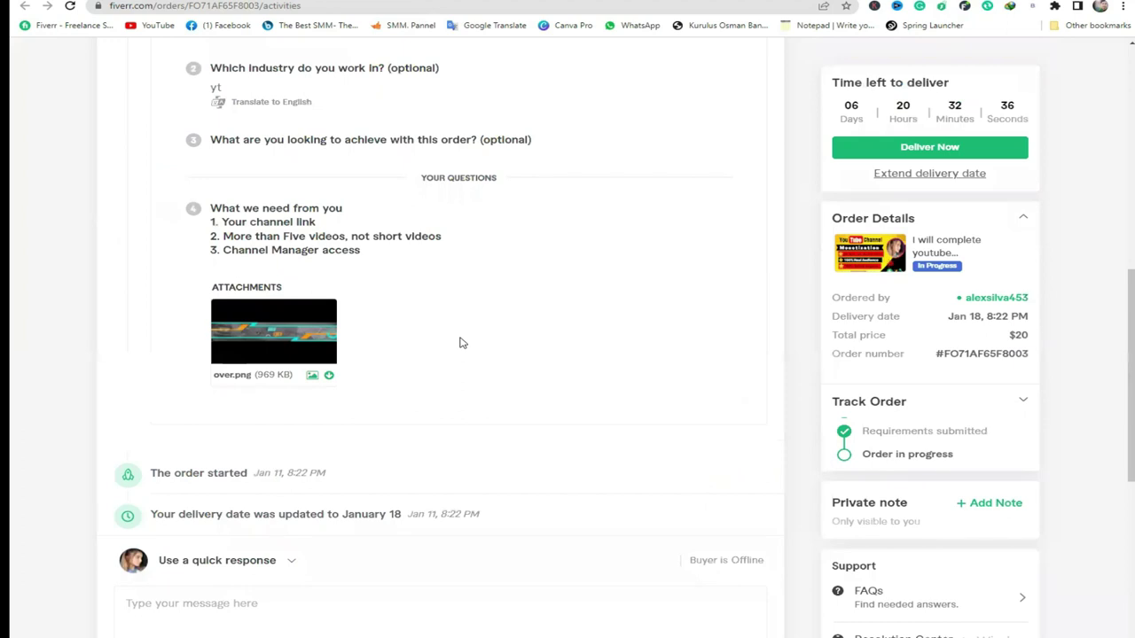
scroll(459, 343, "up", 3)
scroll(460, 343, "up", 4)
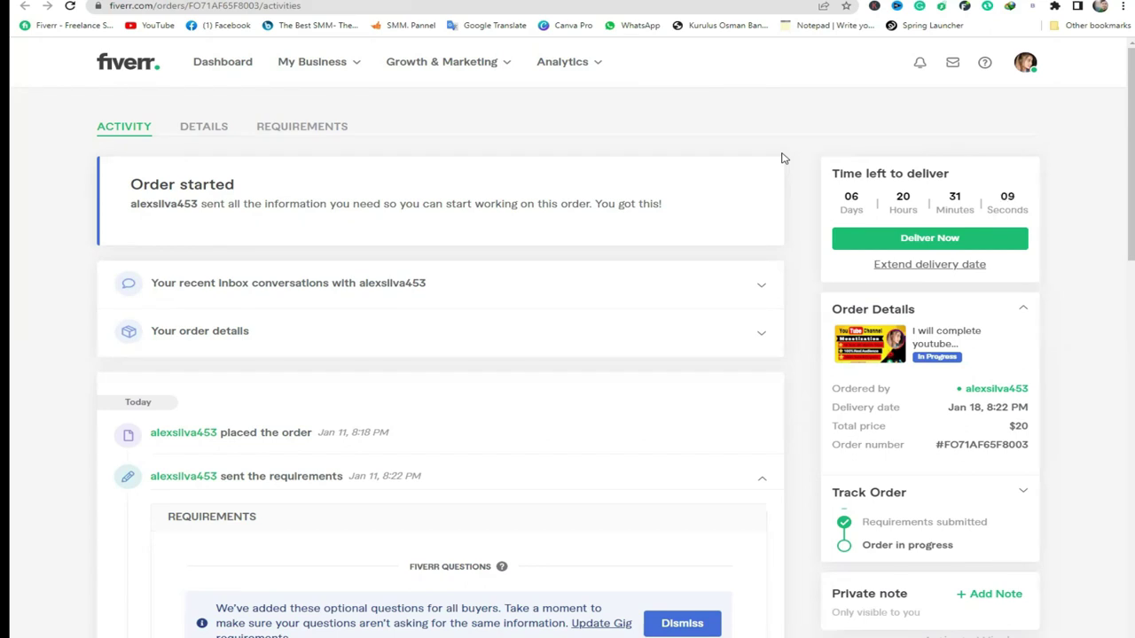
left_click(683, 623)
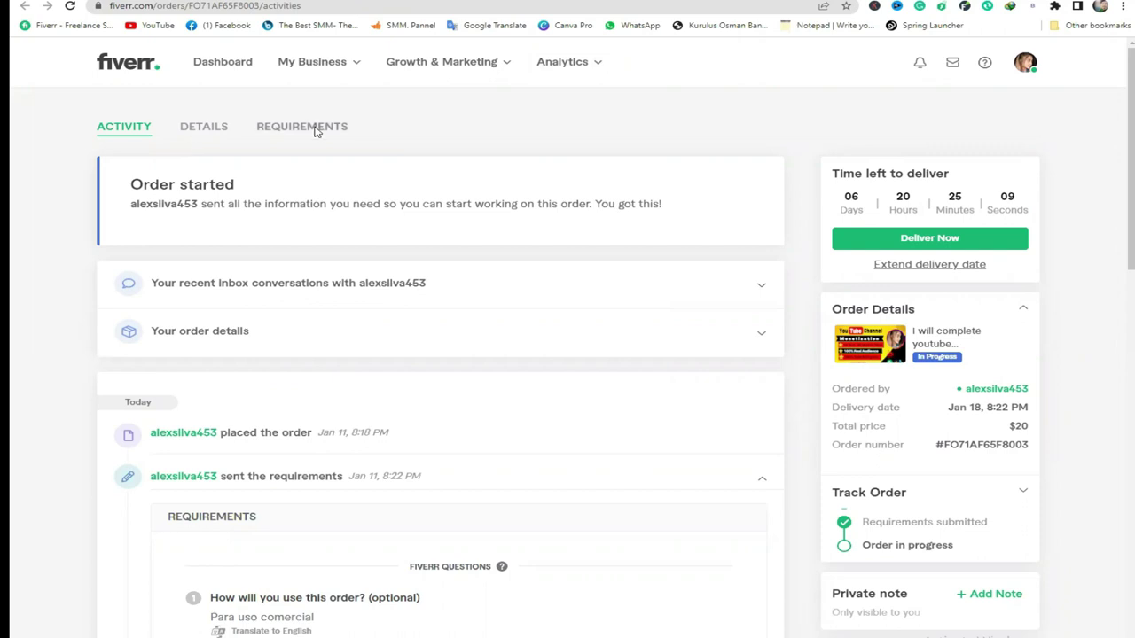
Step: Review the order's details and the requirements the buyer submitted, and return to the details
left_click(204, 125)
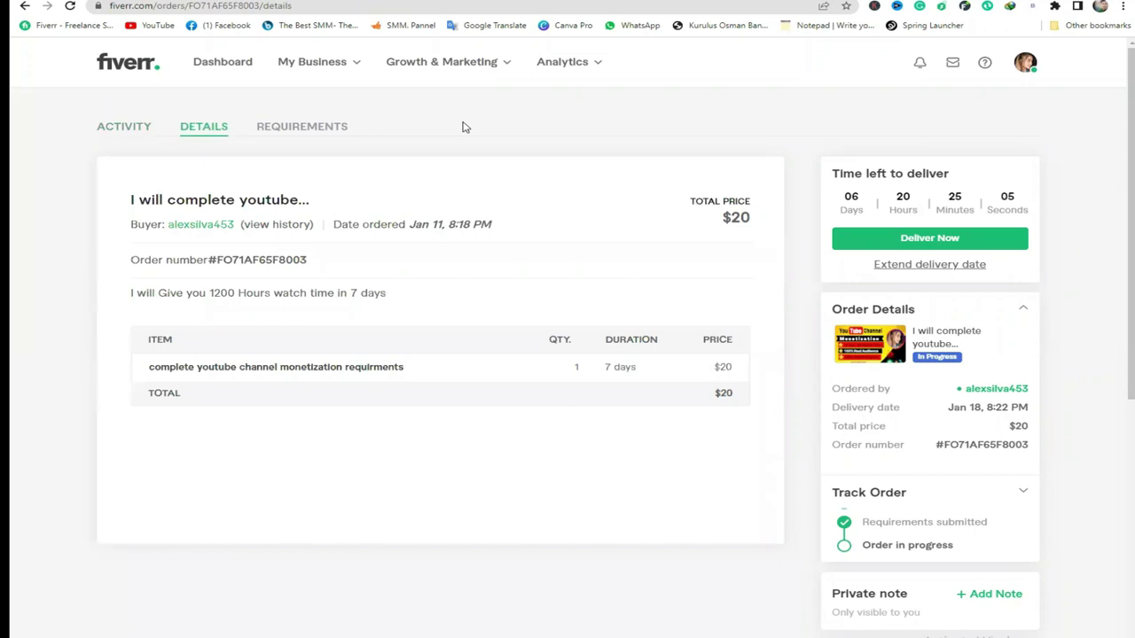
left_click(323, 130)
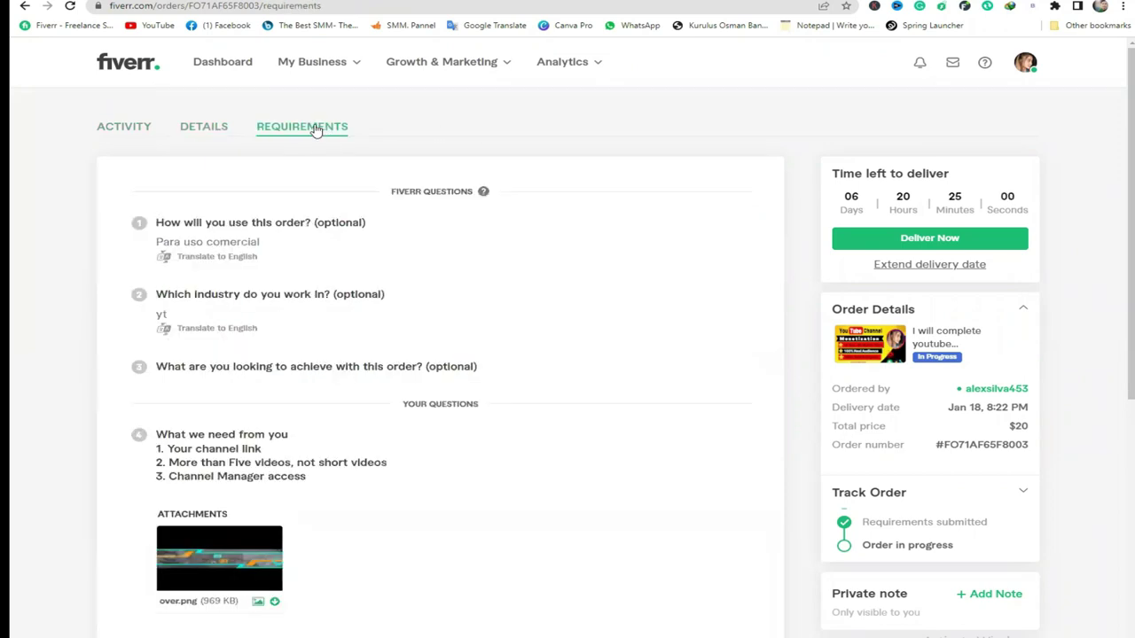
left_click(216, 131)
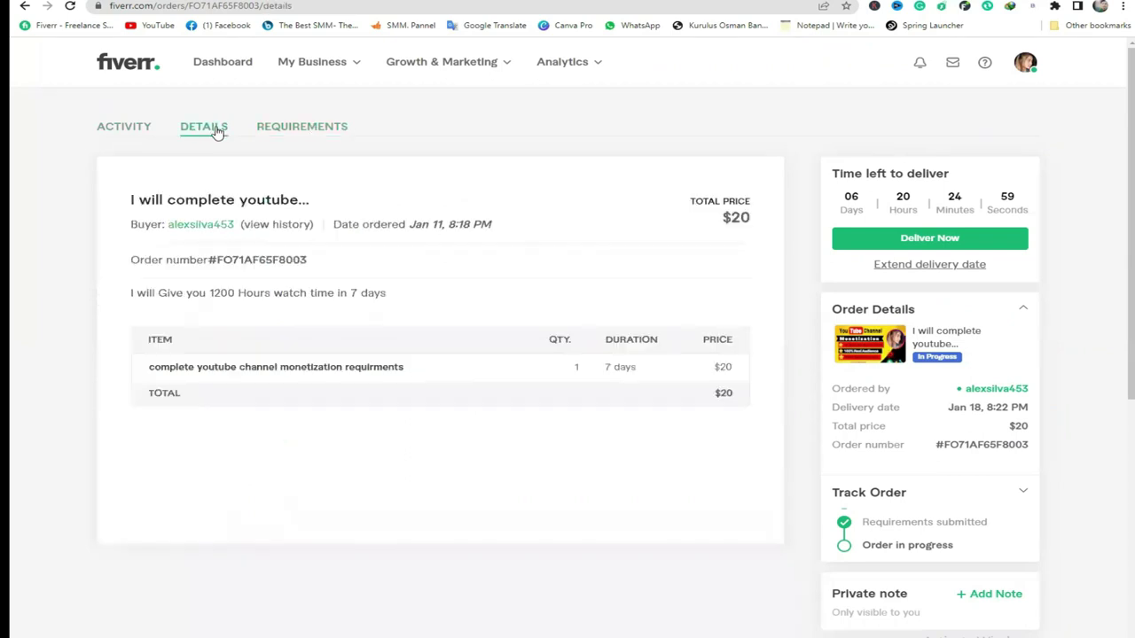